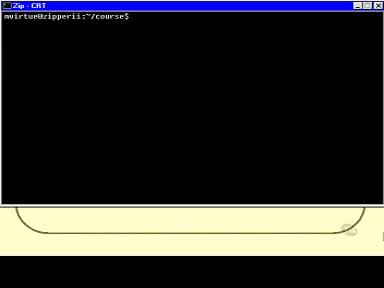
text(ls)
Step: Run ls to list the files in the course directory
key(Return)
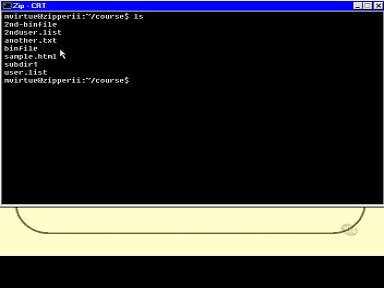
text(di)
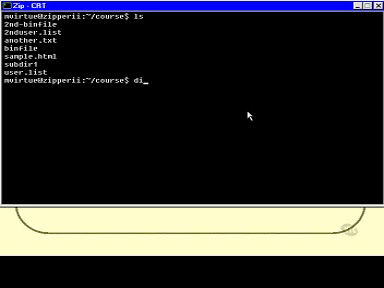
text(f)
text(f user.list 2nduser.list)
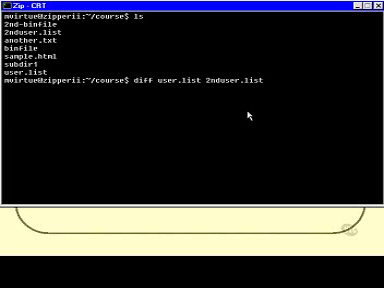
Step: Run diff on user.list and 2nduser.list to show their three differing lines
key(Return)
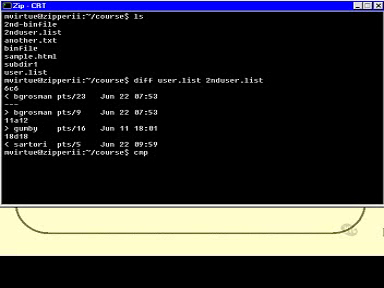
text( binfile)
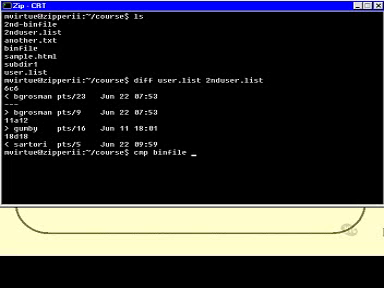
text( 2nd-)
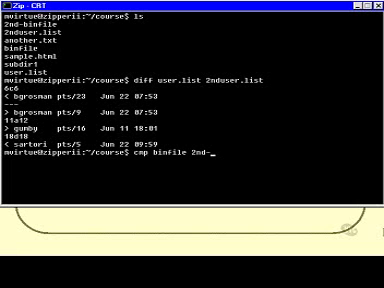
text(binfile)
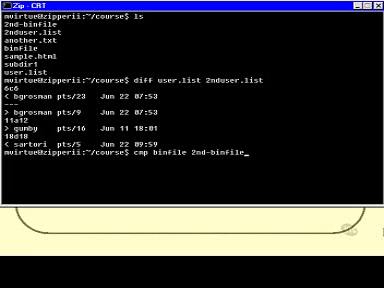
Step: Run cmp on binfile and 2nd-binfile, reporting a difference at character 1002, line 2
key(Return)
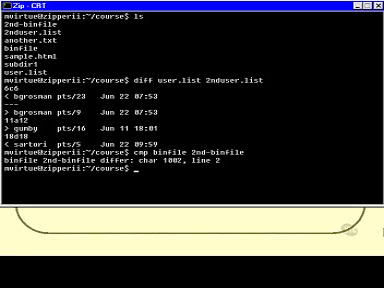
text(cat binfile)
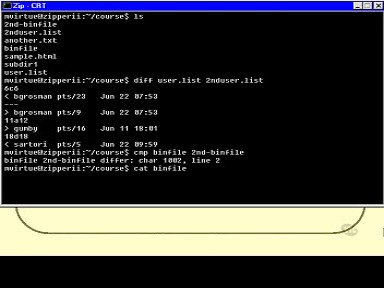
Step: Run cat on binfile to dump its binary contents as garbled characters
key(Return)
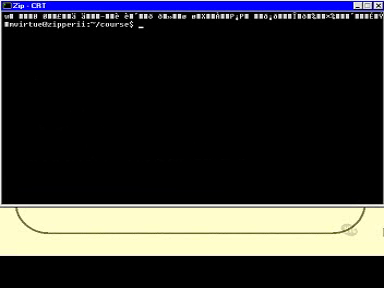